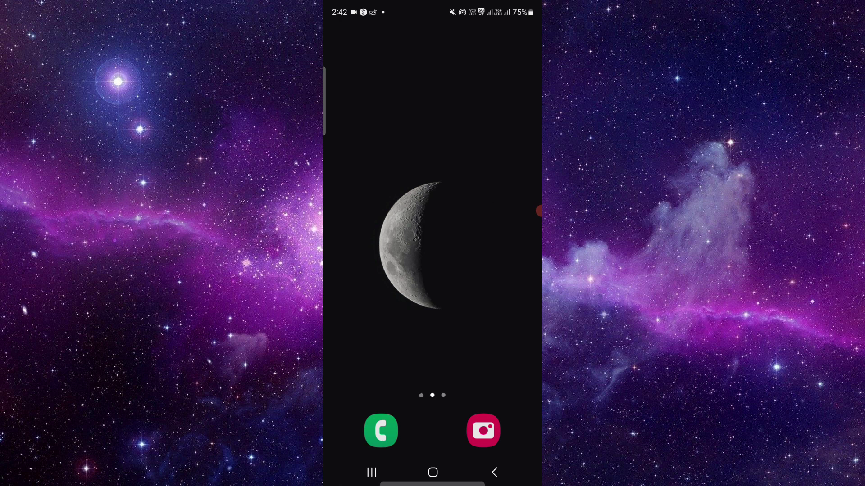
Search the app drawer for 'doo' and open DoorDash's App info.
{"action": "left_click_drag", "start_coordinate": [433, 304], "coordinate": [432, 170]}
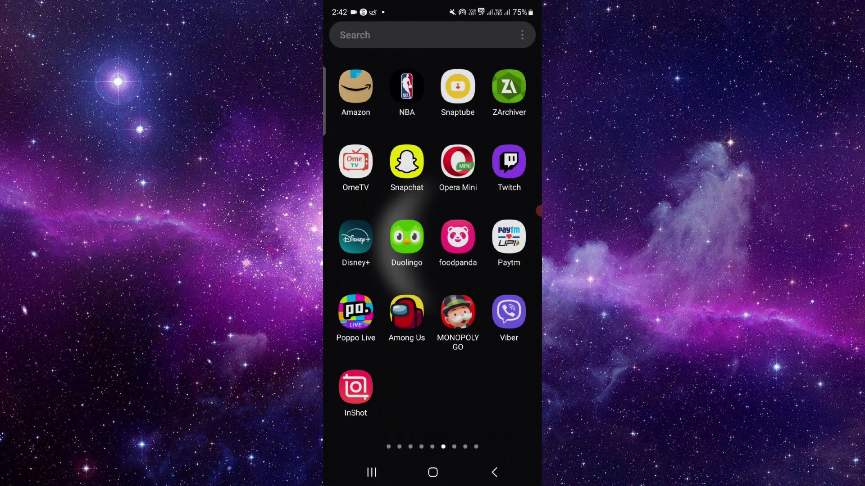
{"action": "left_click", "coordinate": [405, 35]}
{"action": "left_click", "coordinate": [389, 375]}
{"action": "type", "text": "doo"}
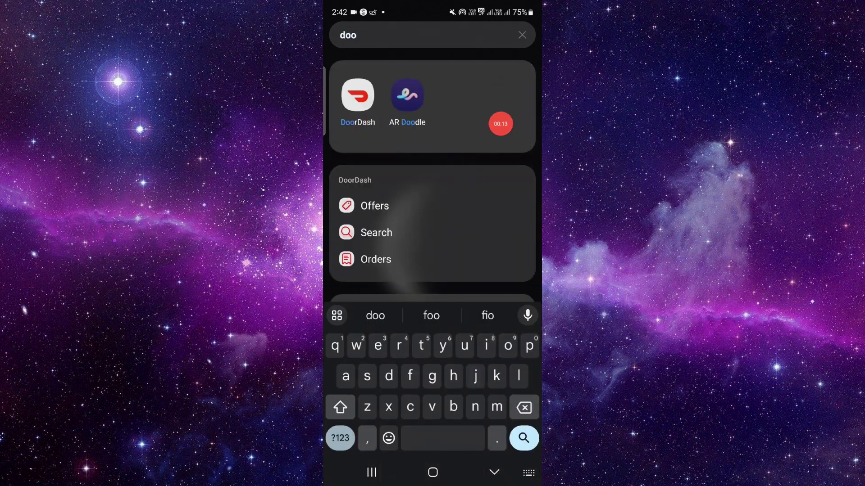
{"action": "left_click", "coordinate": [357, 102]}
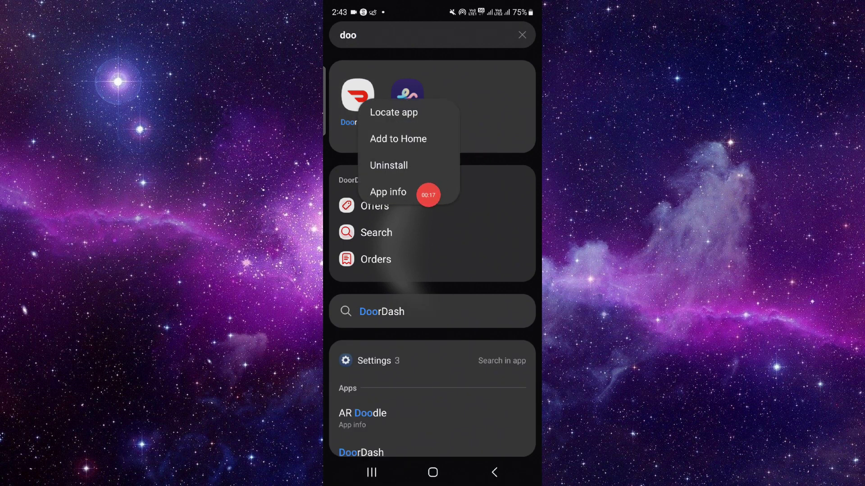
{"action": "left_click", "coordinate": [388, 192]}
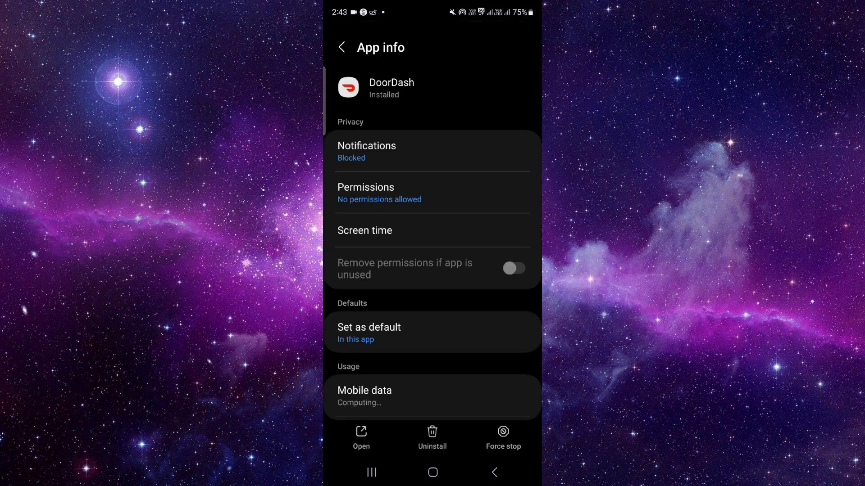
{"action": "scroll", "coordinate": [433, 271], "scroll_direction": "down", "scroll_amount": 5}
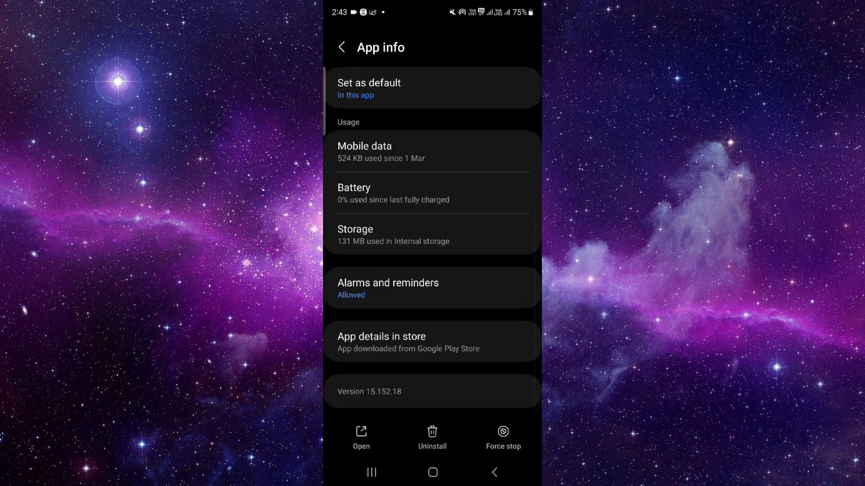
Clear DoorDash's cache to 0 B in Storage, then return to the 'doo' results.
{"action": "left_click", "coordinate": [432, 234]}
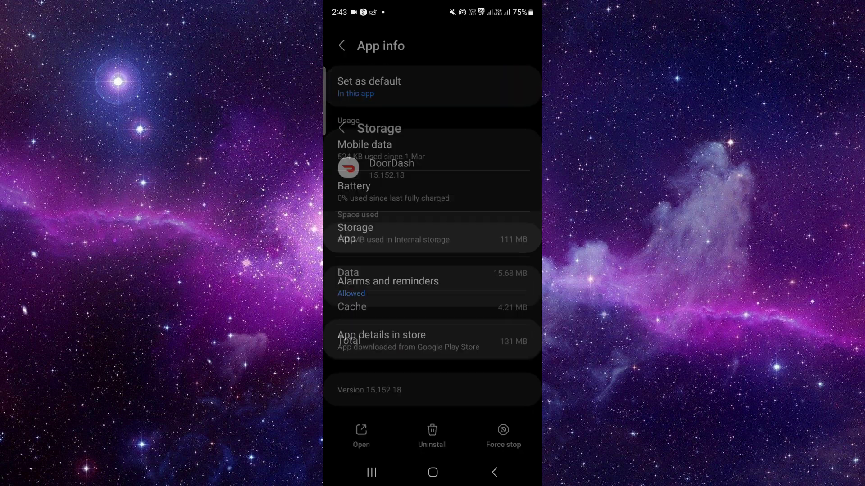
{"action": "left_click", "coordinate": [485, 438]}
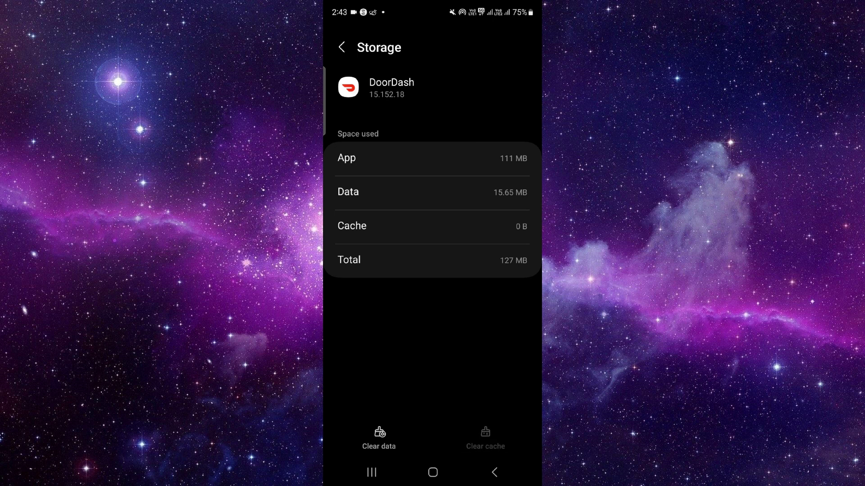
{"action": "left_click", "coordinate": [494, 472]}
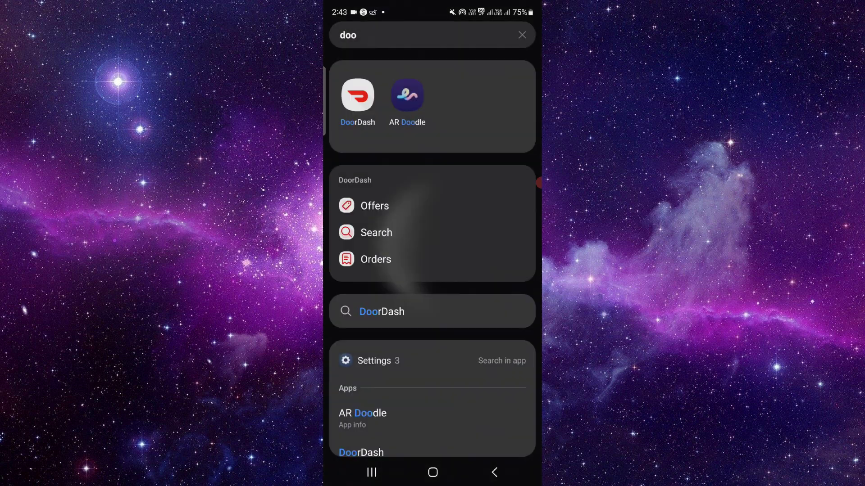
Go to the home screen showing the moon wallpaper page.
{"action": "left_click", "coordinate": [432, 472]}
{"action": "left_click_drag", "start_coordinate": [529, 185], "coordinate": [529, 224]}
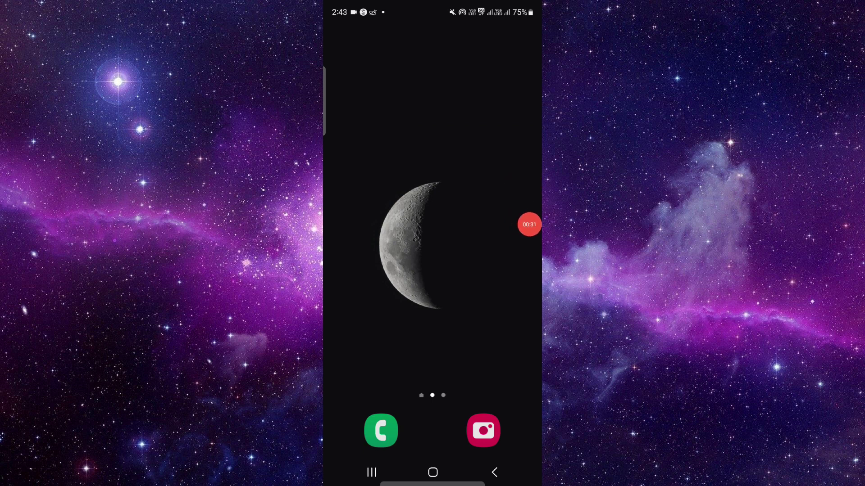